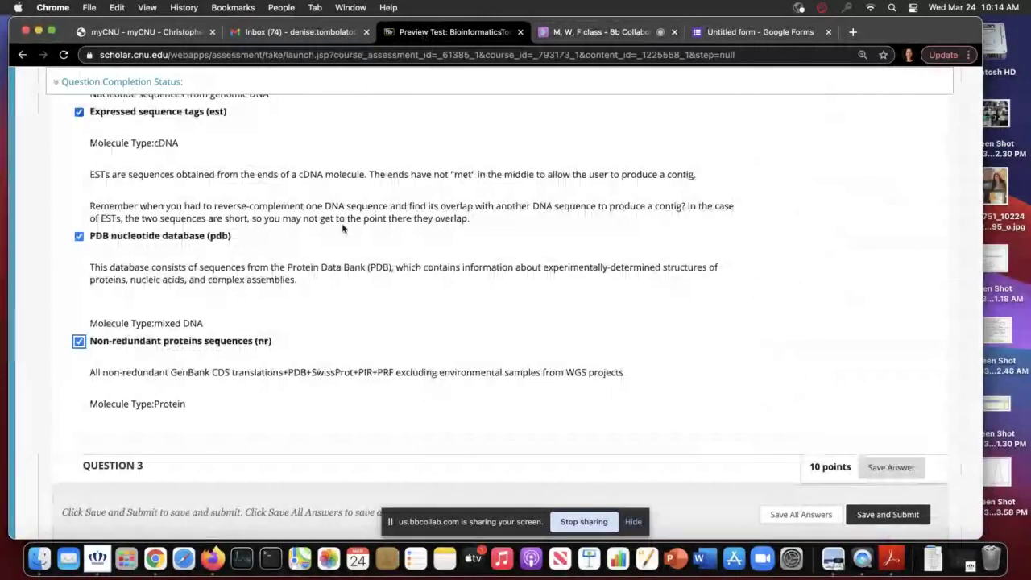
pyautogui.scroll(-5, 343, 229)
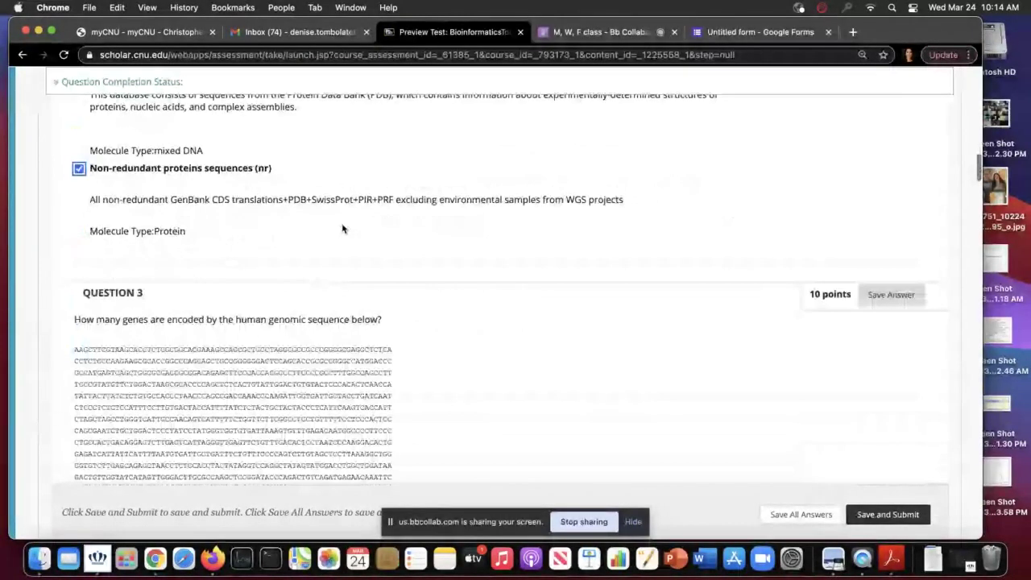
pyautogui.scroll(7, 342, 228)
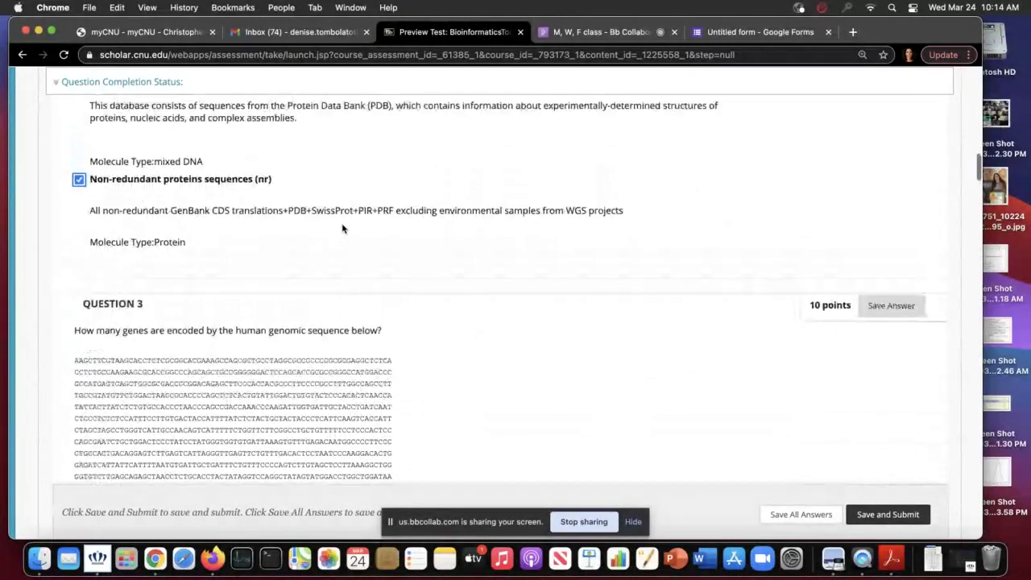
pyautogui.scroll(1, 342, 228)
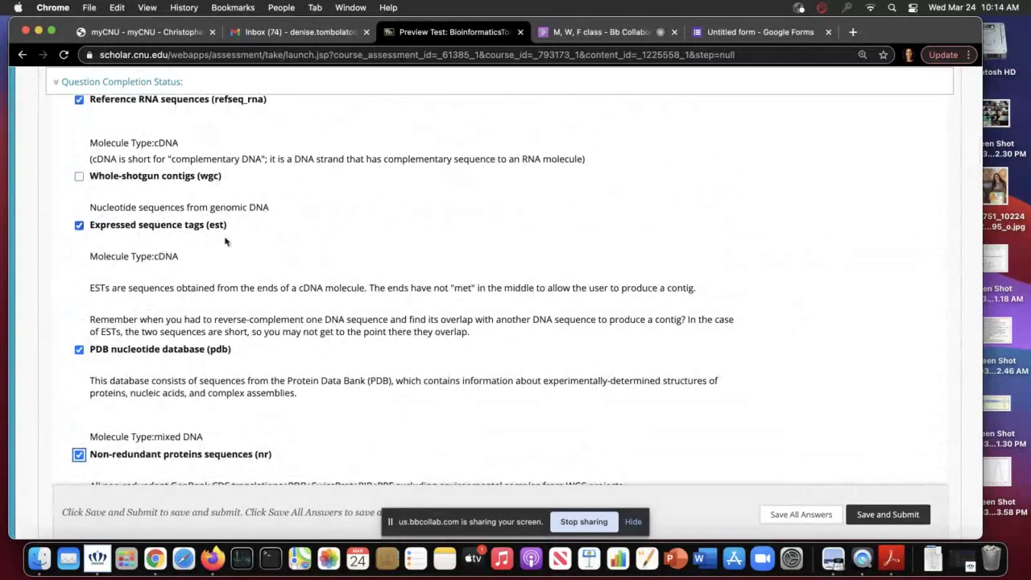
pyautogui.scroll(-10, 214, 346)
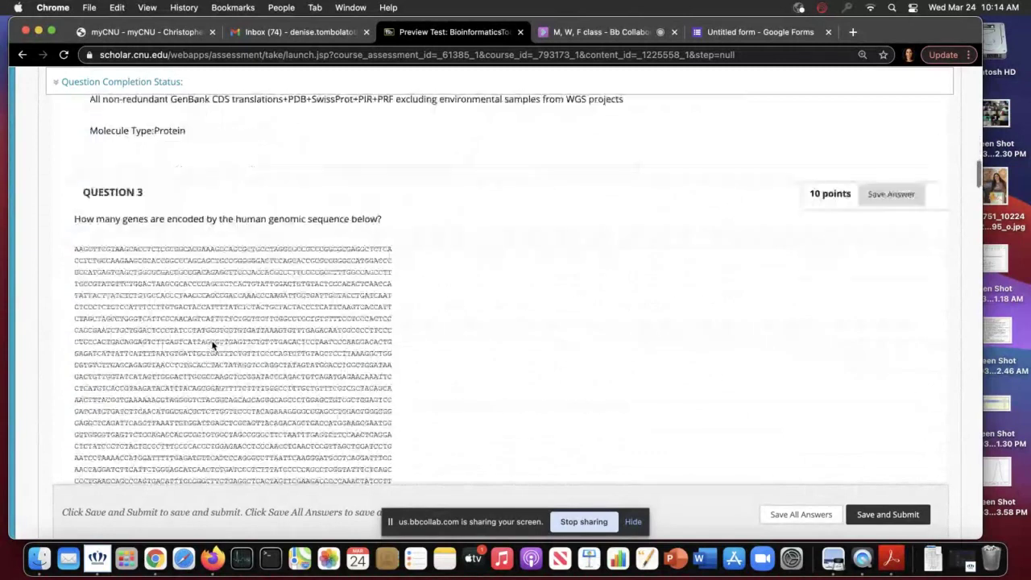
pyautogui.scroll(-1, 212, 342)
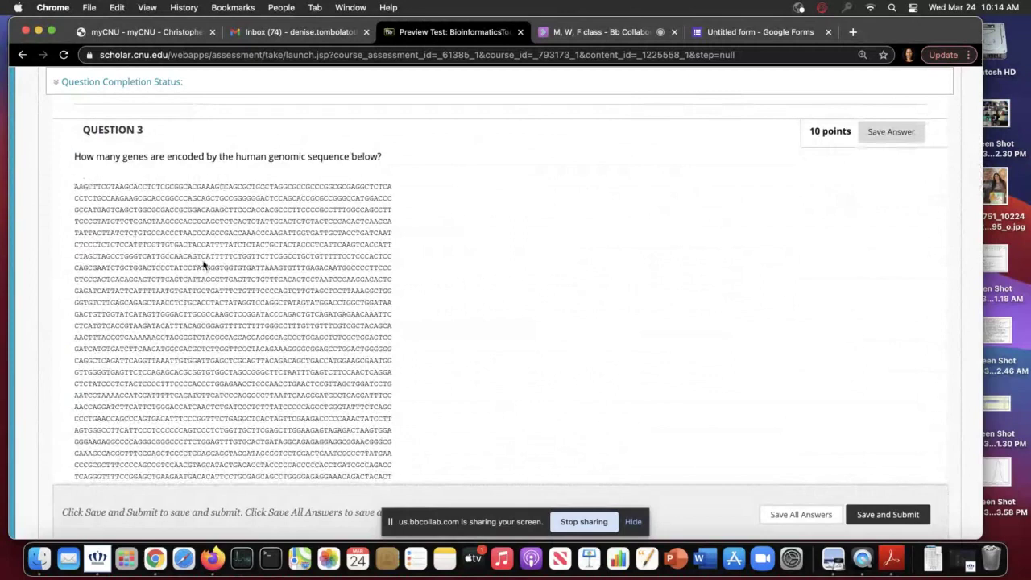
pyautogui.scroll(-3, 202, 262)
pyautogui.scroll(-10, 202, 263)
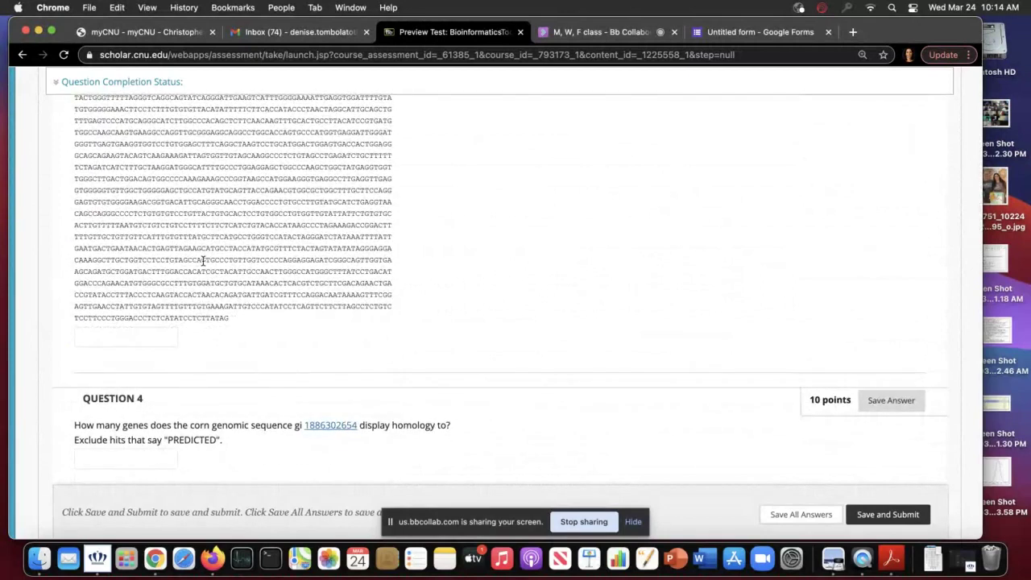
pyautogui.scroll(-4, 203, 262)
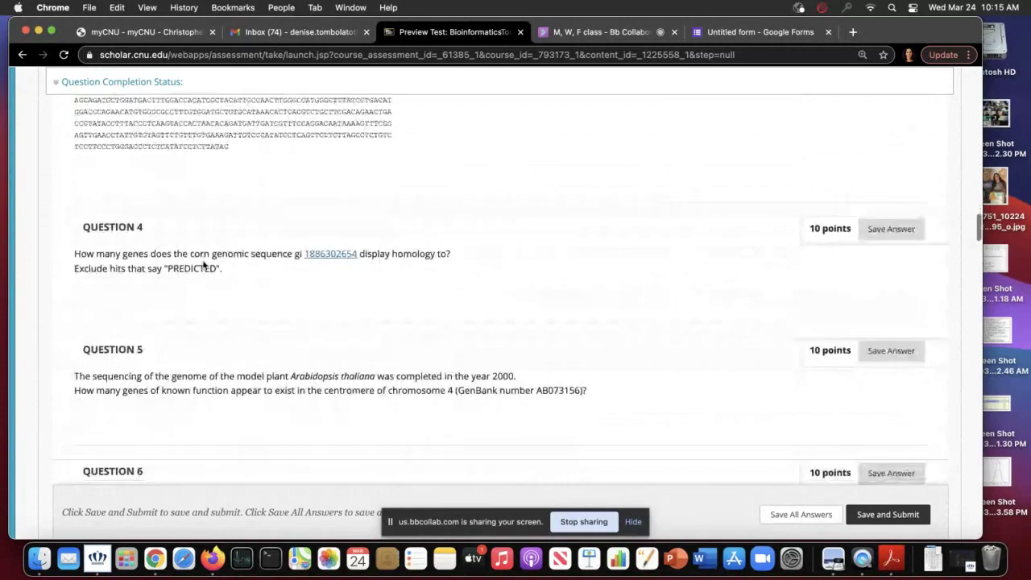
pyautogui.scroll(5, 203, 263)
pyautogui.scroll(1, 202, 264)
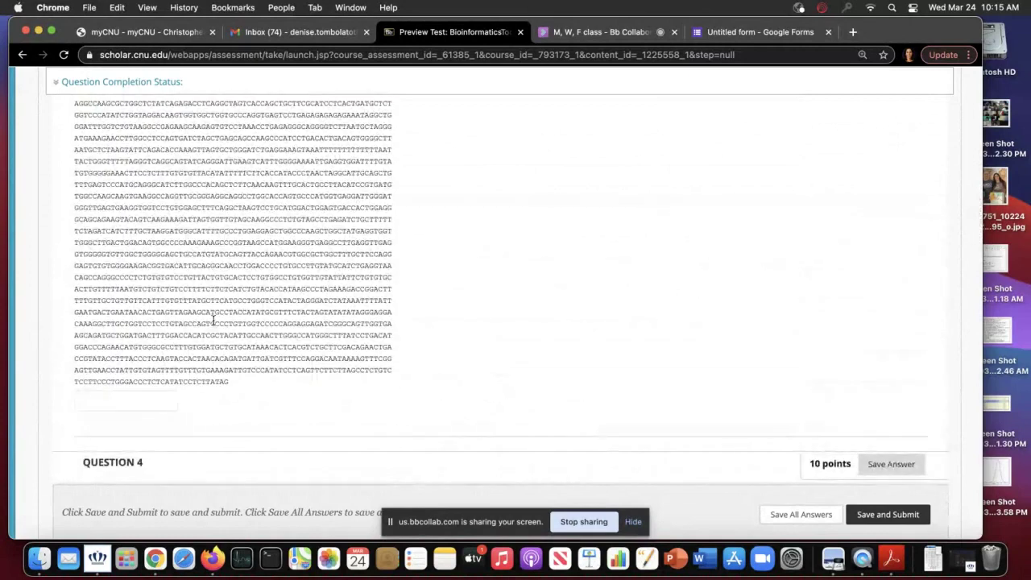
pyautogui.scroll(-3, 214, 321)
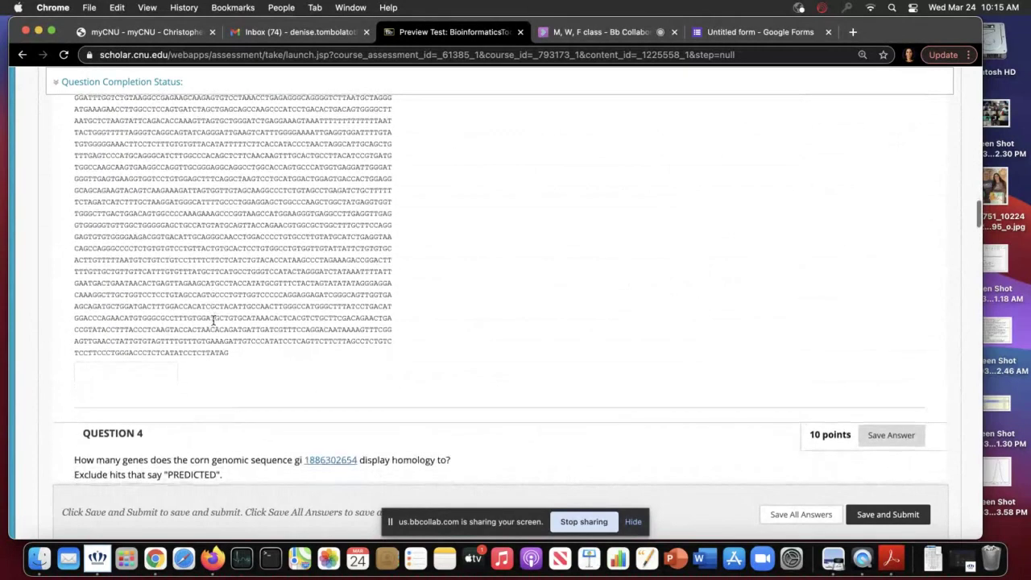
pyautogui.scroll(-3, 213, 320)
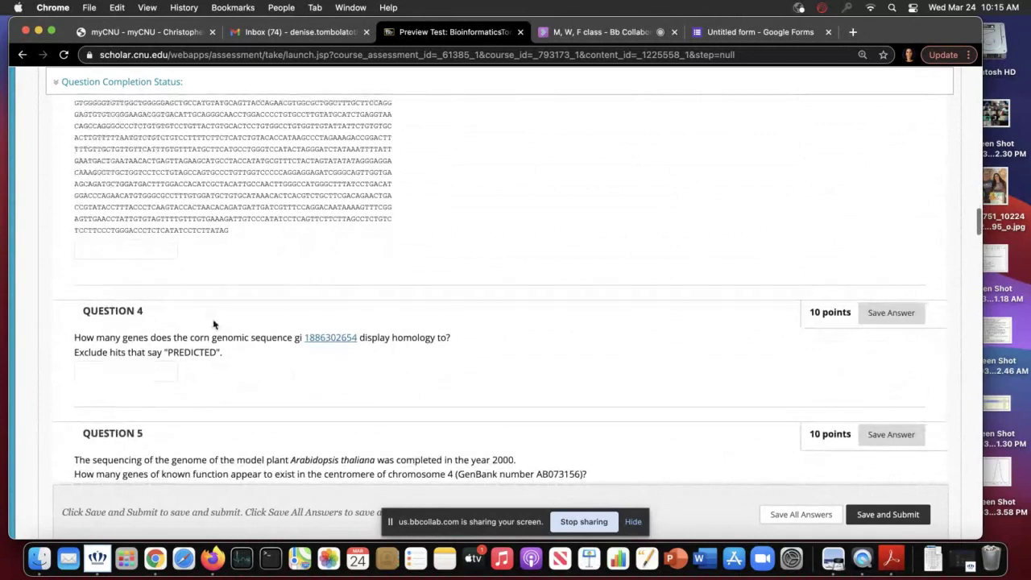
pyautogui.scroll(-1, 213, 324)
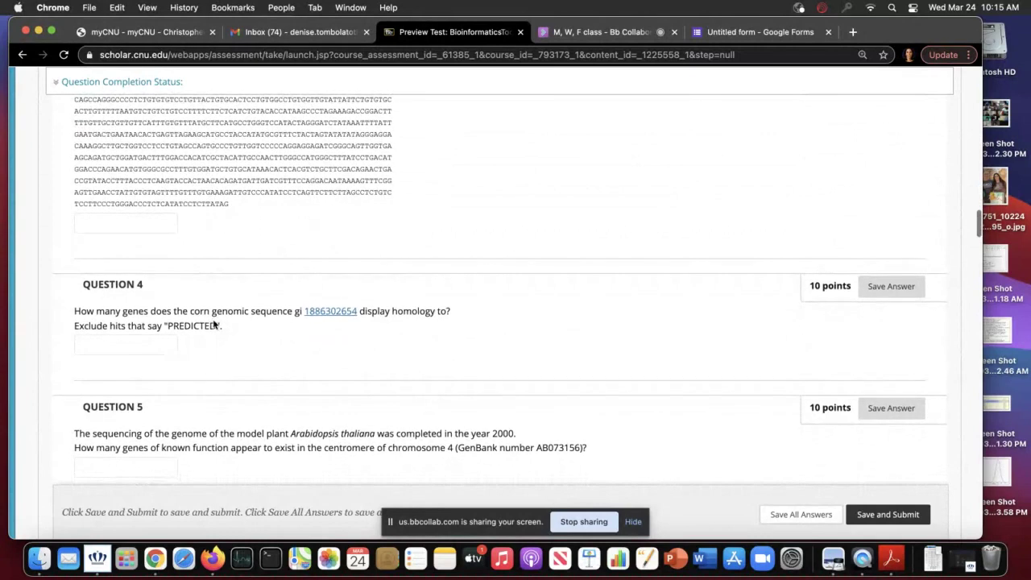
pyautogui.scroll(-1, 214, 324)
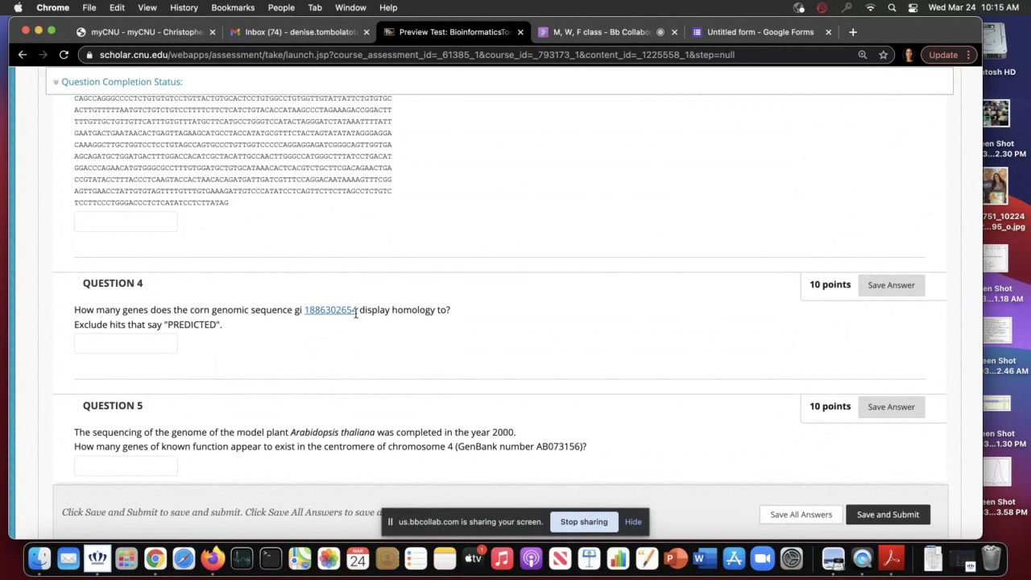
pyautogui.moveTo(355, 313); pyautogui.dragTo(305, 312)
pyautogui.press('super+c')
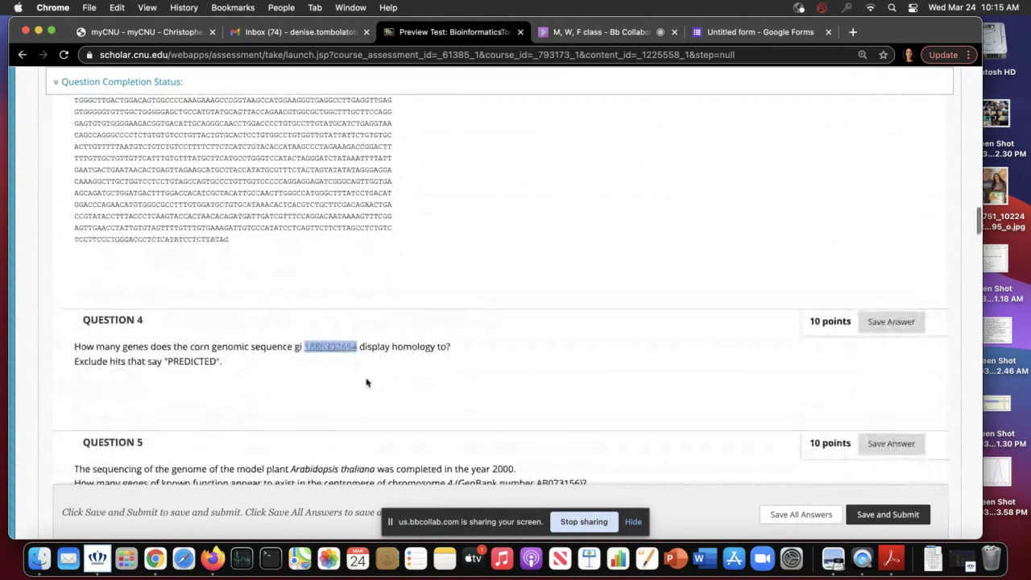
pyautogui.click(853, 36)
pyautogui.write('blast')
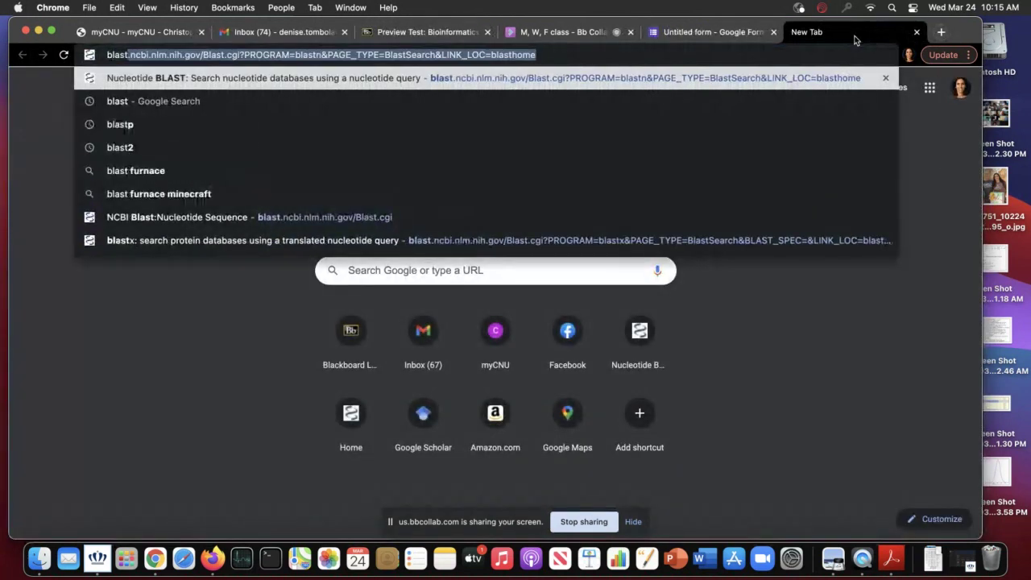
pyautogui.press('Return')
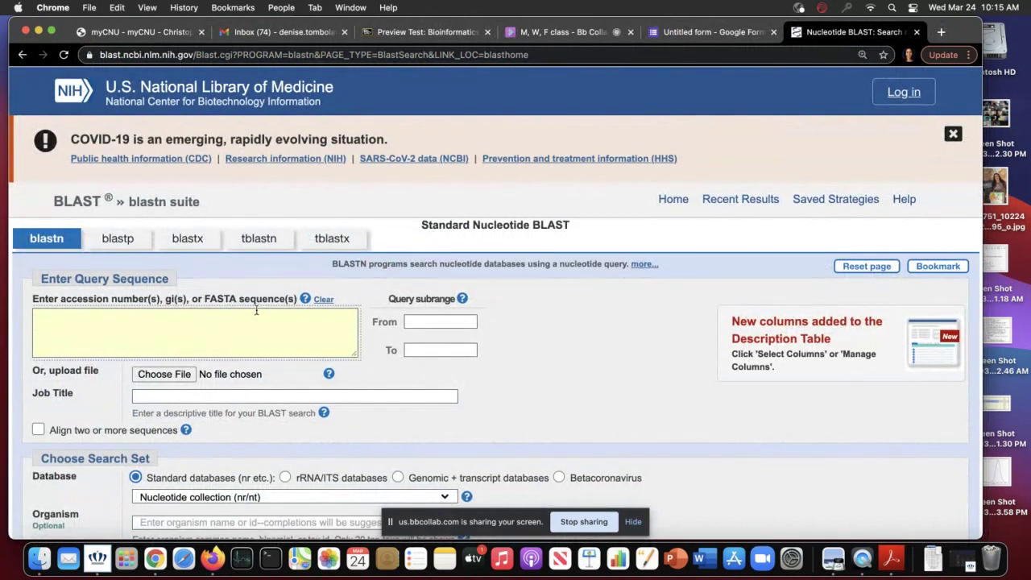
pyautogui.scroll(-1, 256, 310)
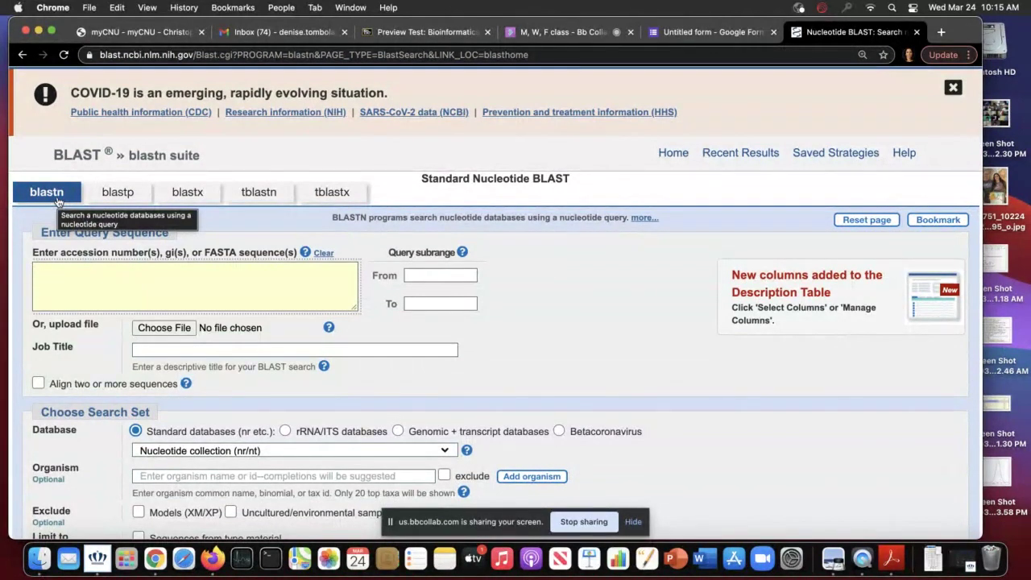
pyautogui.click(64, 295)
pyautogui.press('super+v')
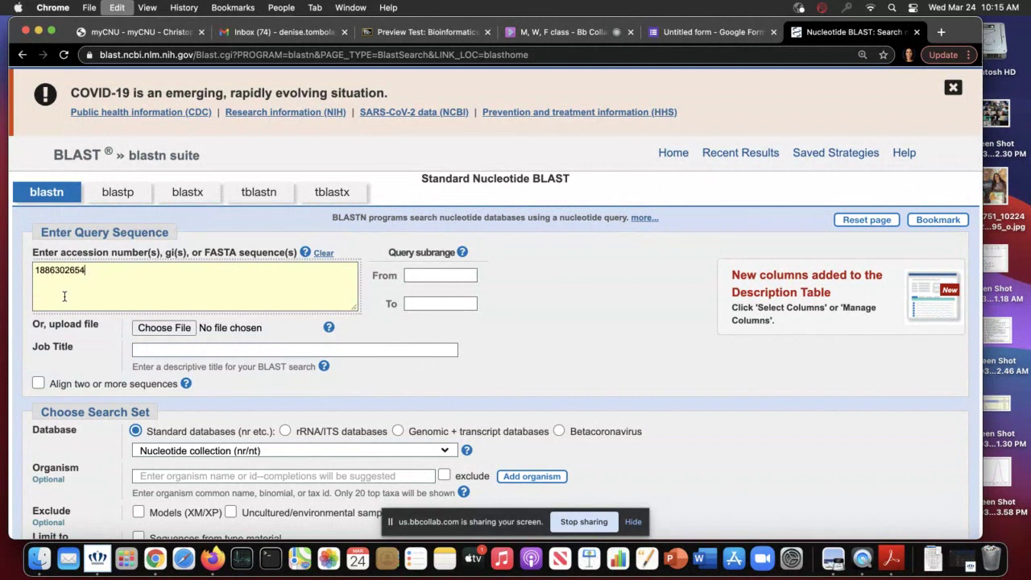
# - Choose the Reference RNA sequences (refseq_rna) database and submit the blastn search
pyautogui.scroll(-3, 222, 297)
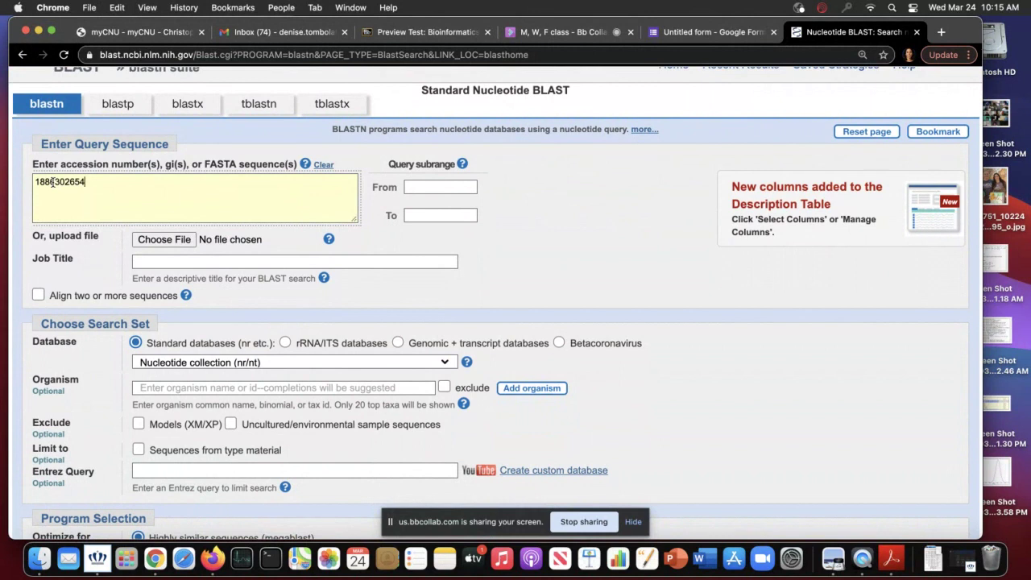
pyautogui.scroll(-2, 448, 323)
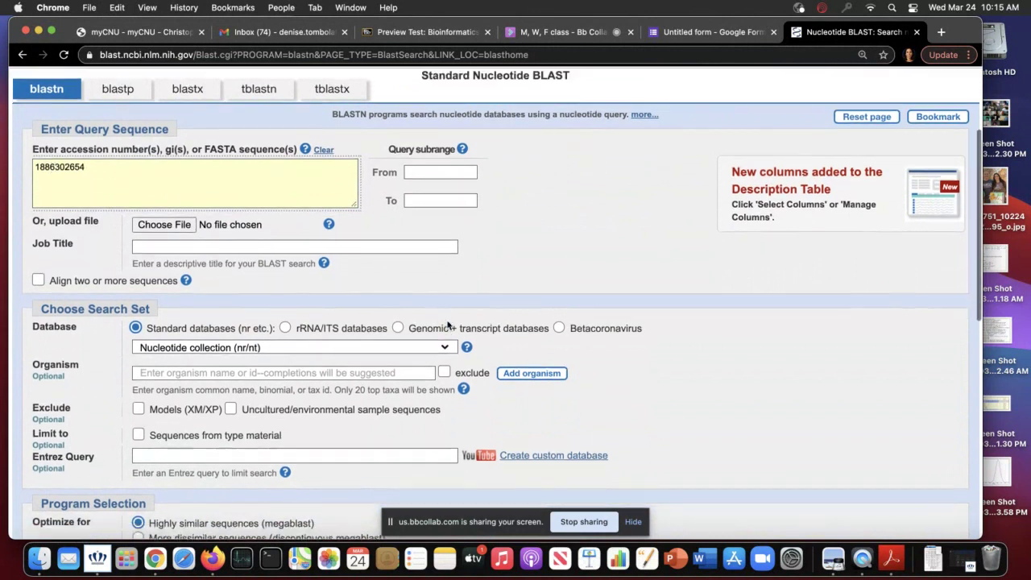
pyautogui.click(445, 312)
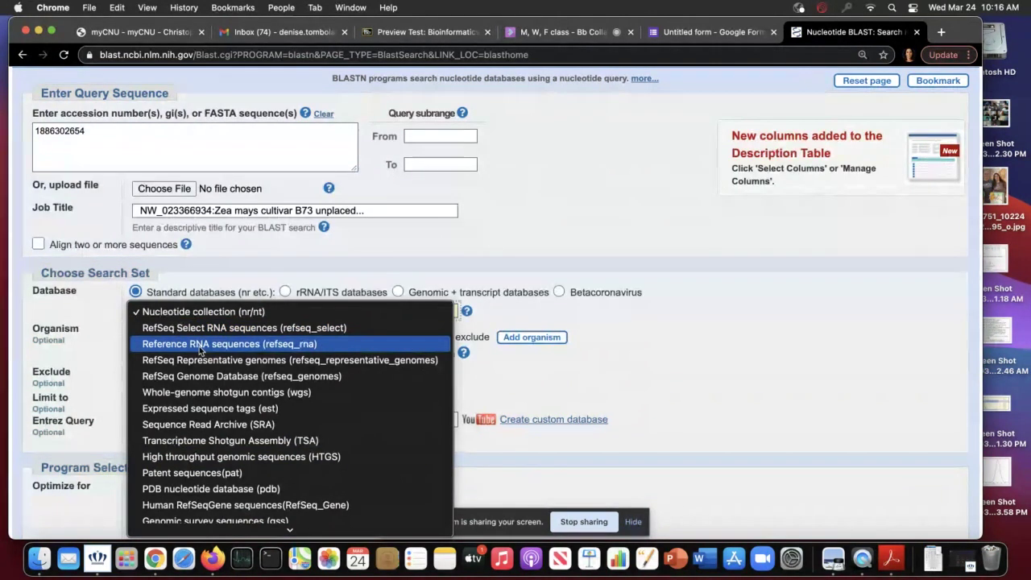
pyautogui.click(200, 346)
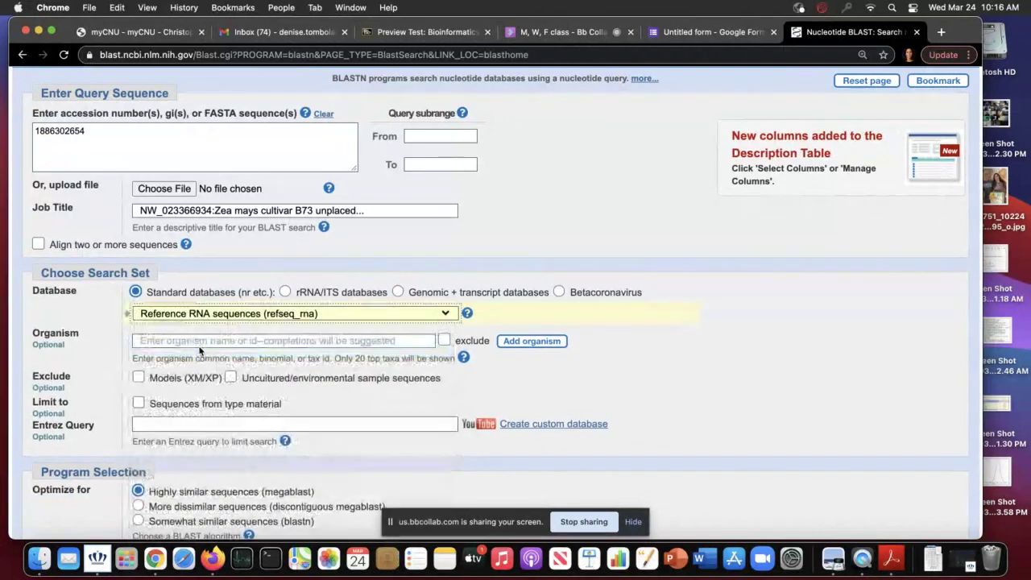
pyautogui.scroll(-3, 754, 419)
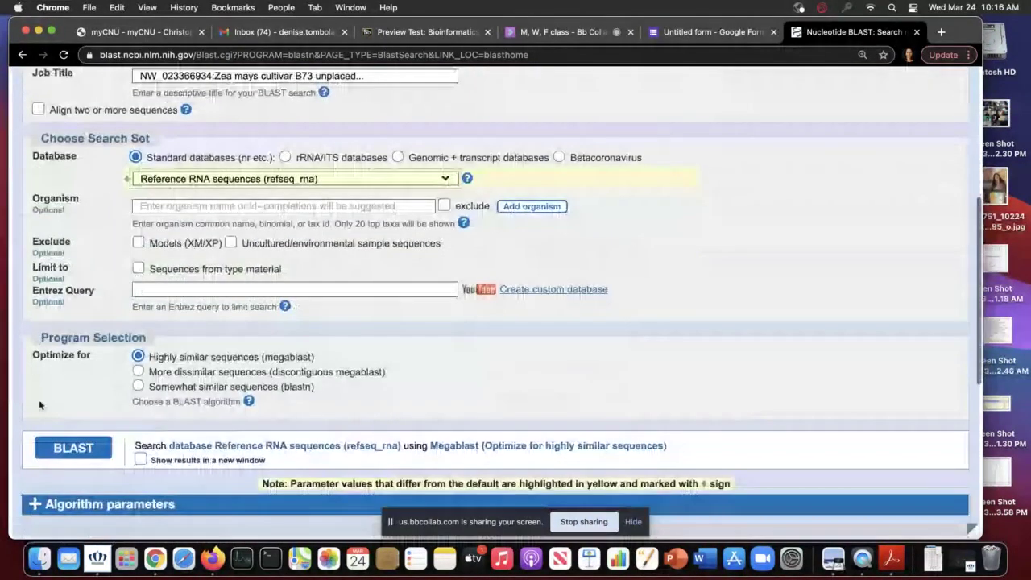
pyautogui.click(64, 452)
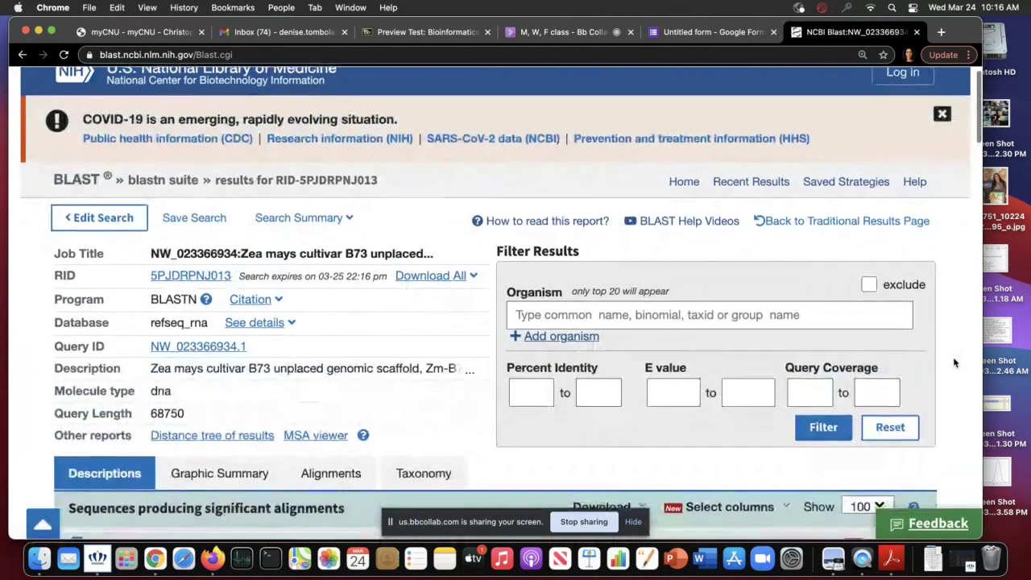
# - Scroll down the BLAST results to the Descriptions table of 100 hits
pyautogui.scroll(-5, 953, 362)
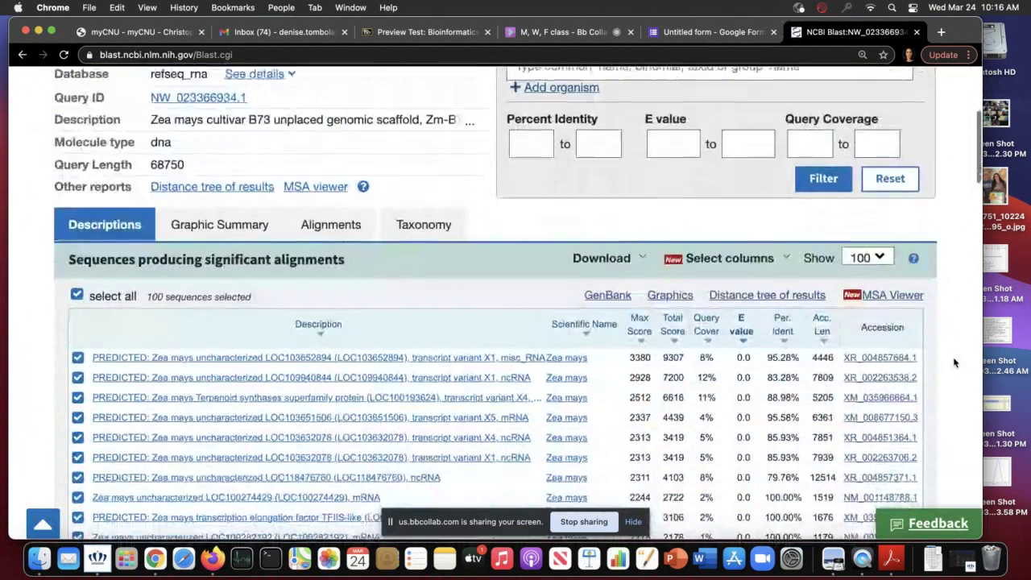
pyautogui.scroll(-1, 954, 363)
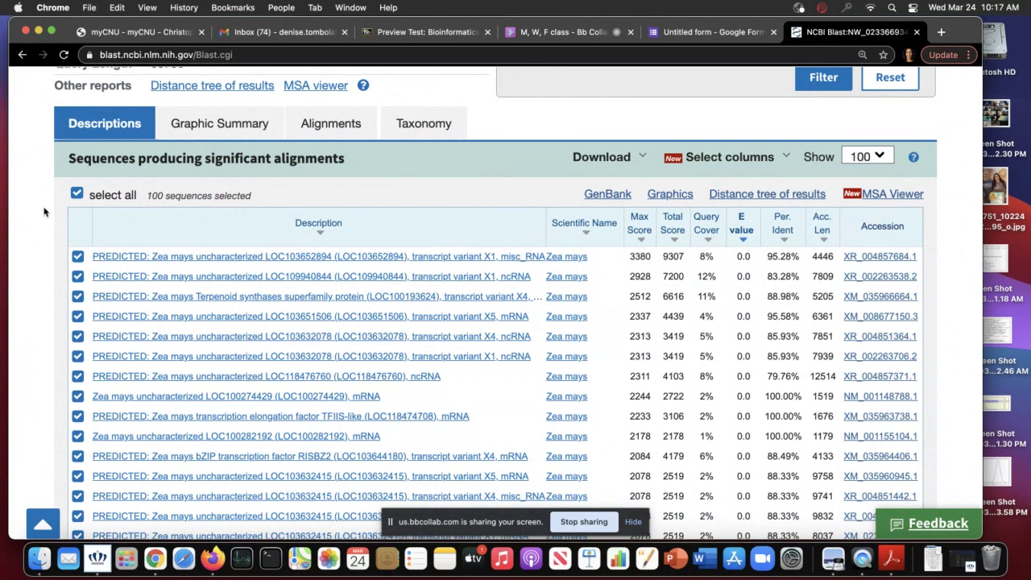
pyautogui.scroll(-1, 45, 212)
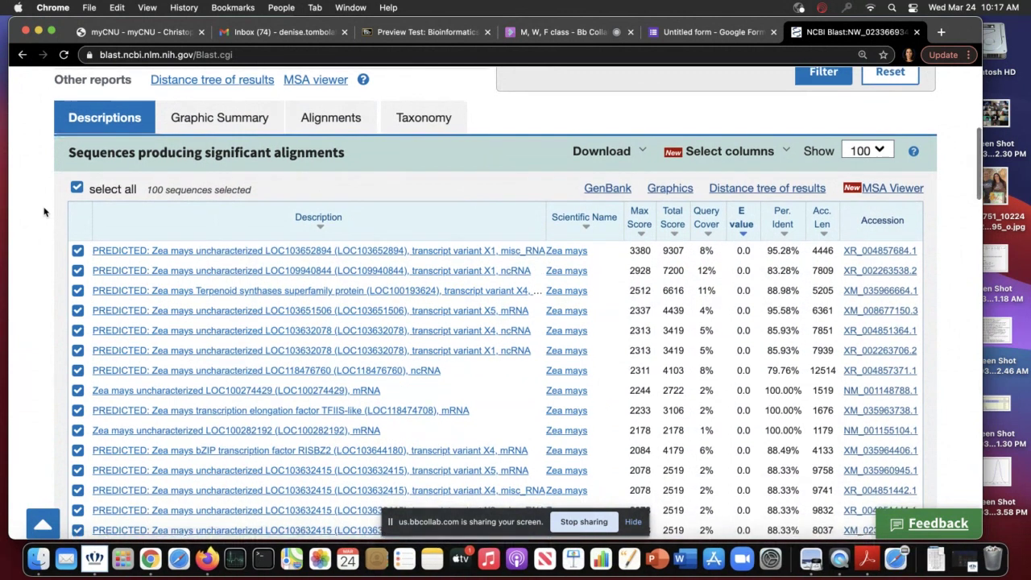
# - Clear all 100 selections, then tick the LOC100274429 and LOC100282192 mRNA hits
pyautogui.click(76, 189)
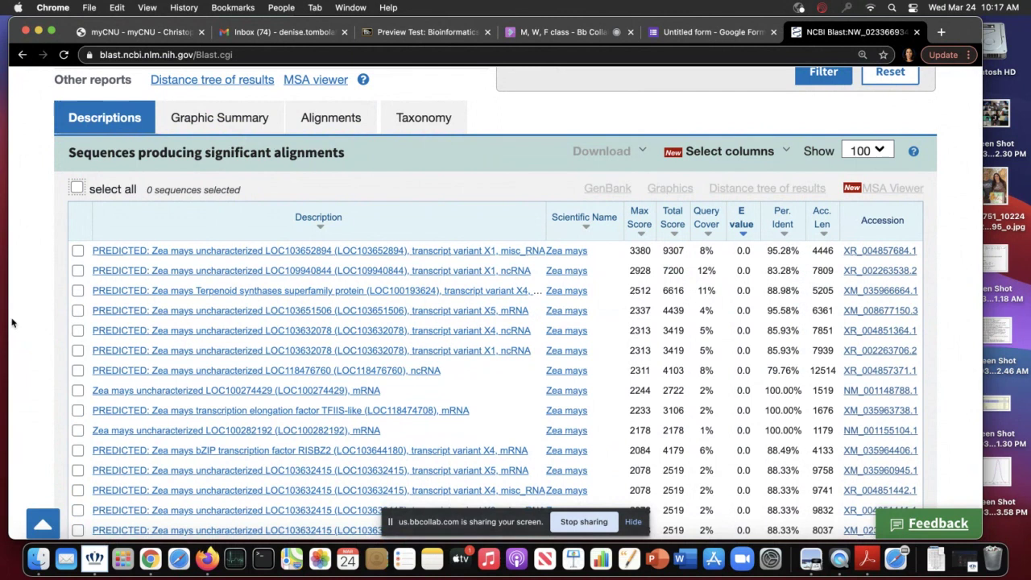
pyautogui.scroll(-2, 12, 323)
pyautogui.click(77, 361)
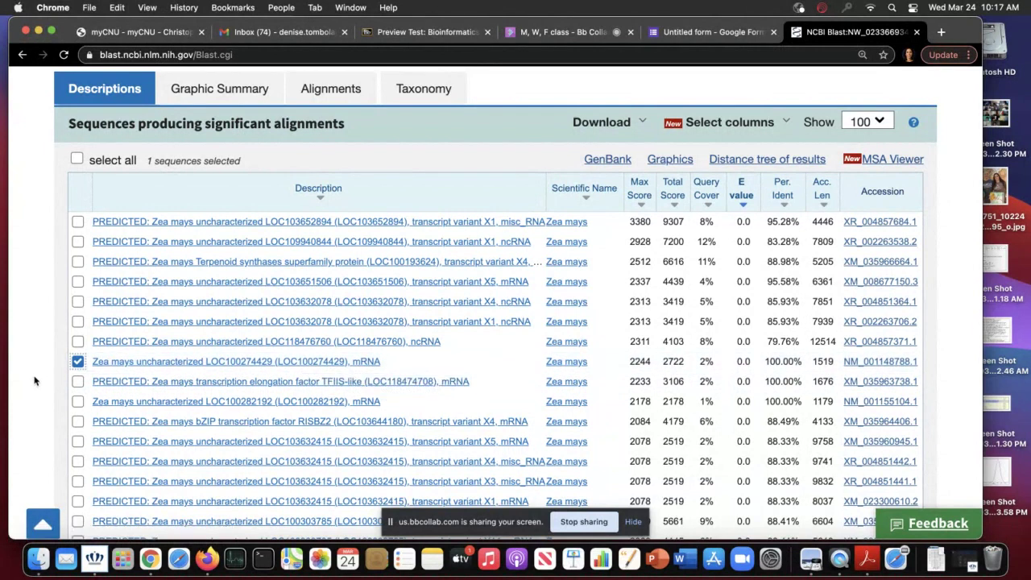
pyautogui.scroll(-2, 34, 380)
pyautogui.click(77, 344)
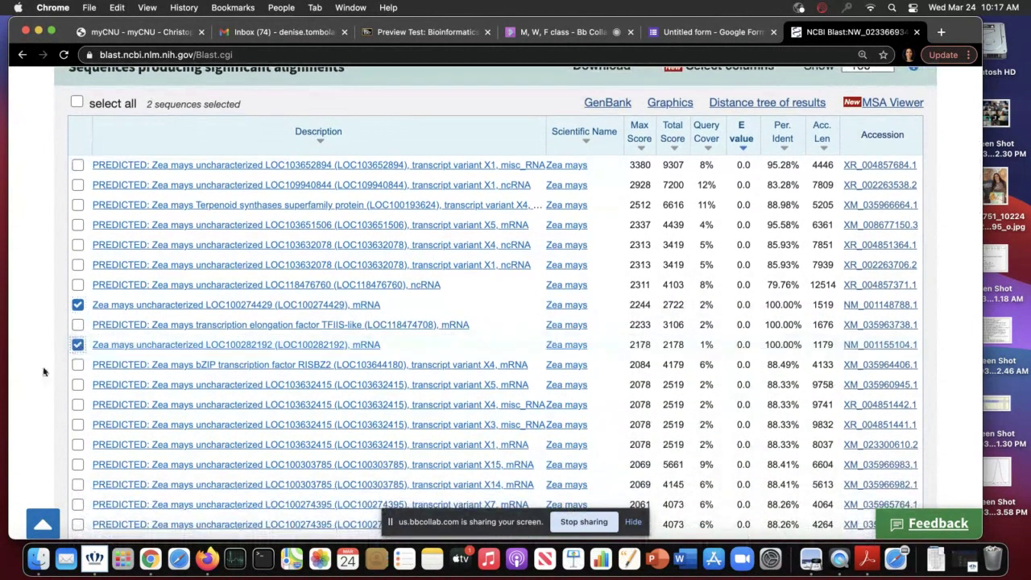
# - Tick the transcription elongation factor A protein 2 and LOC100277618 mRNA hits
pyautogui.scroll(-3, 26, 394)
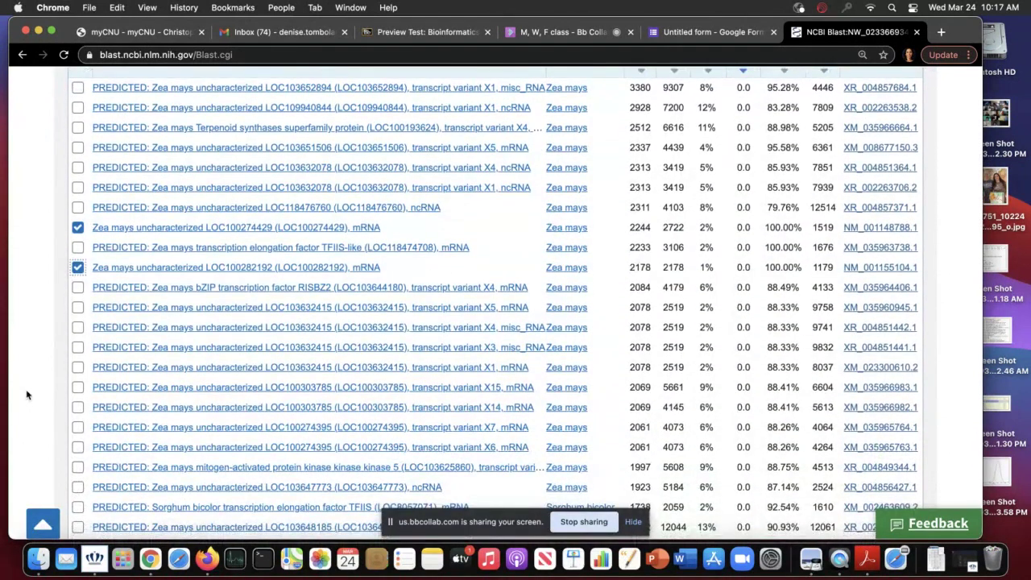
pyautogui.scroll(-1, 27, 394)
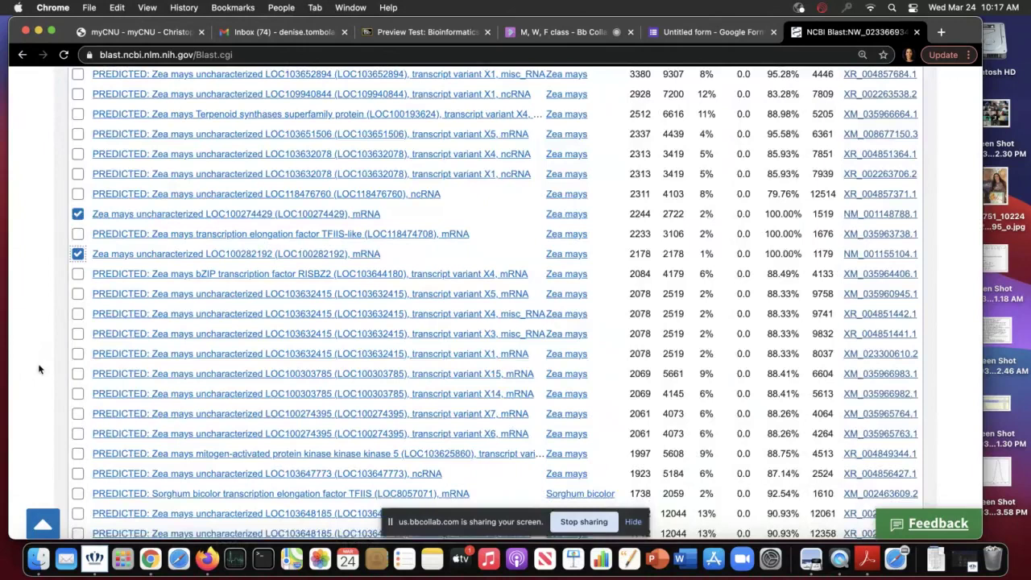
pyautogui.scroll(-10, 39, 369)
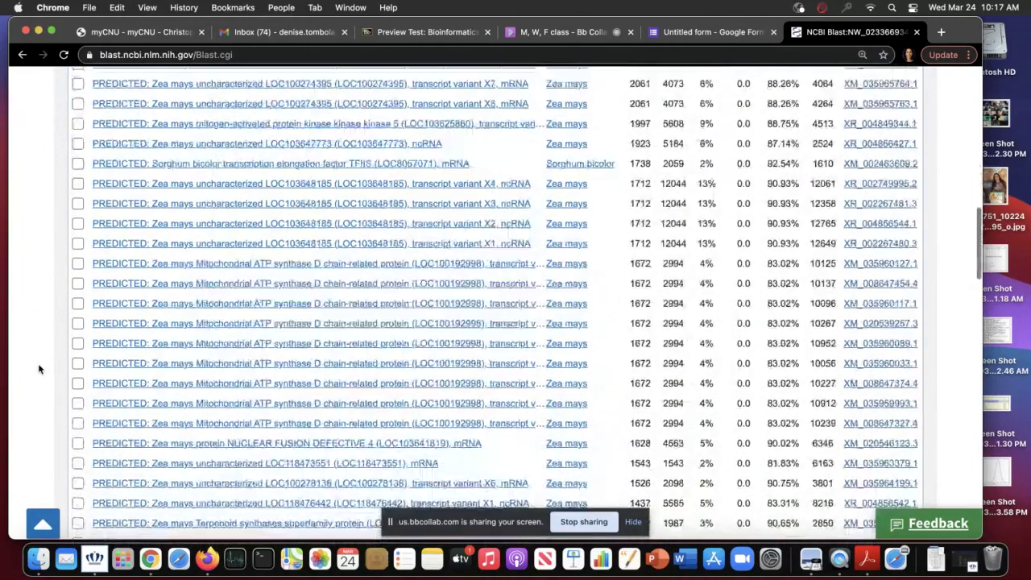
pyautogui.scroll(-3, 38, 368)
pyautogui.scroll(-4, 39, 369)
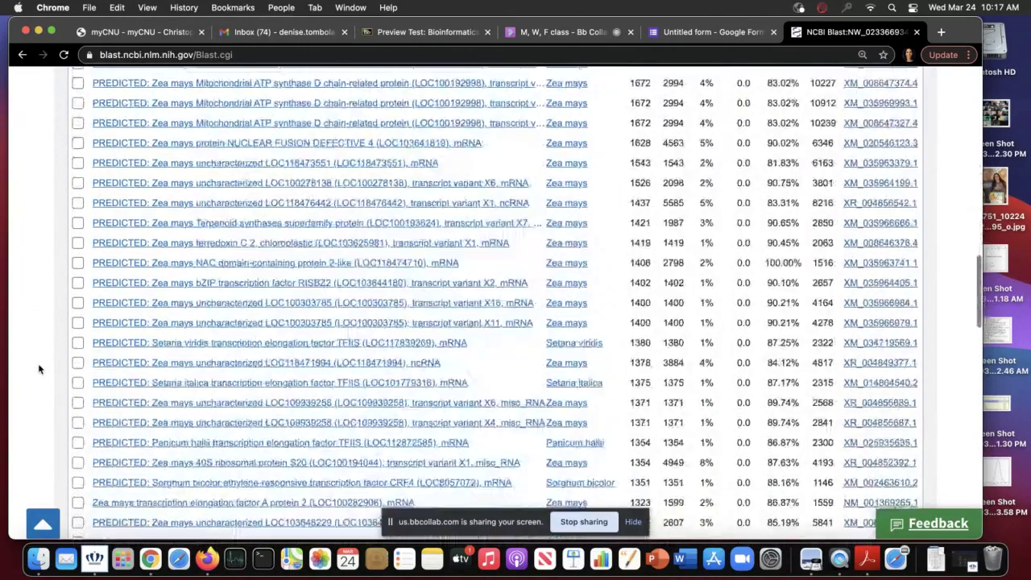
pyautogui.scroll(-3, 38, 368)
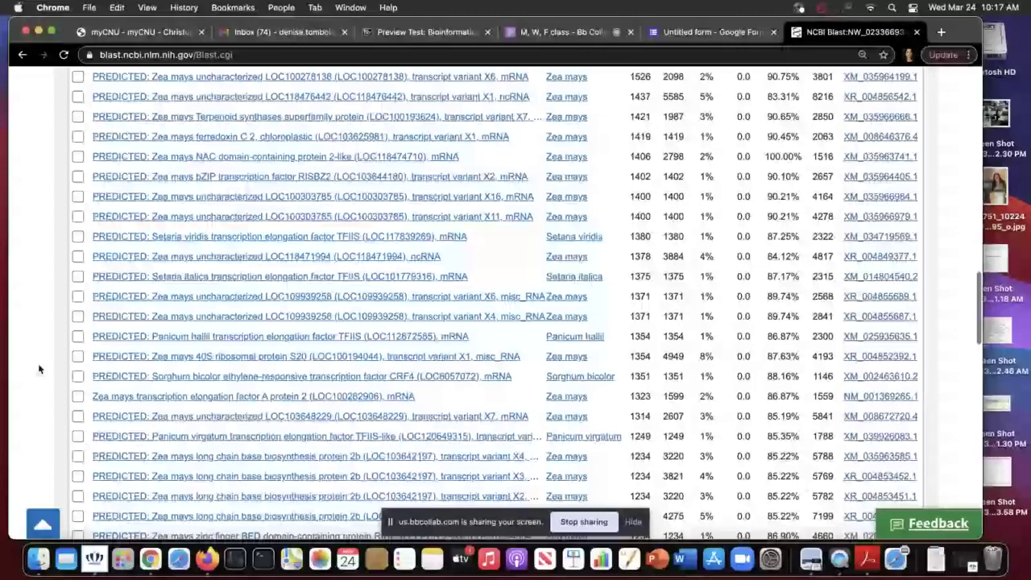
pyautogui.click(78, 395)
pyautogui.scroll(-5, 40, 418)
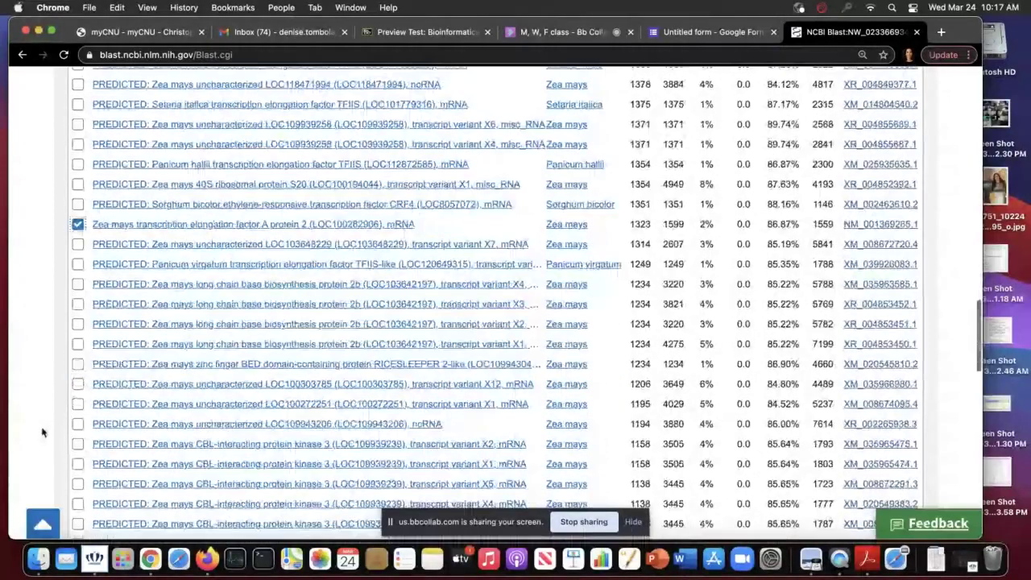
pyautogui.scroll(-1, 41, 430)
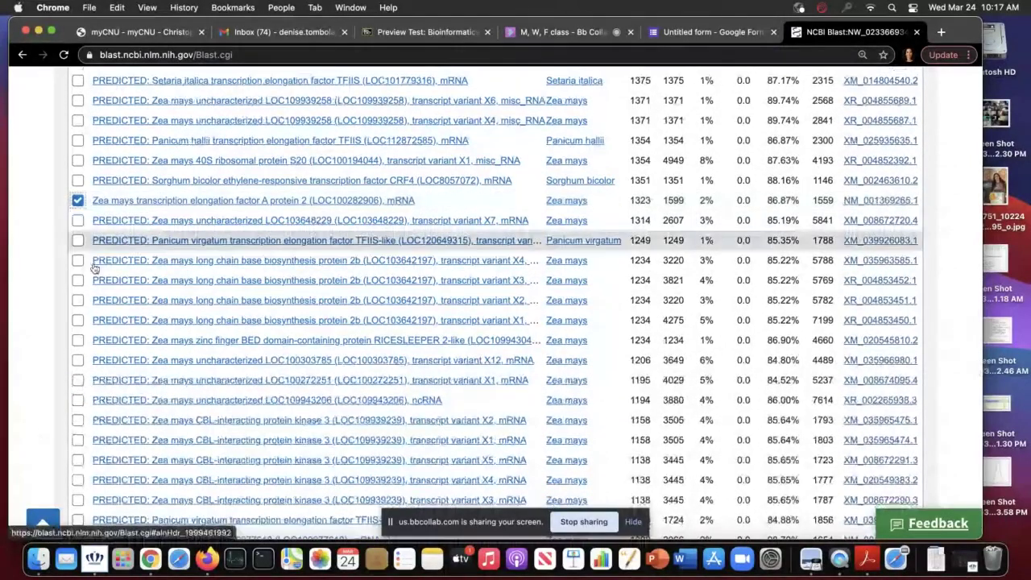
pyautogui.scroll(-5, 33, 377)
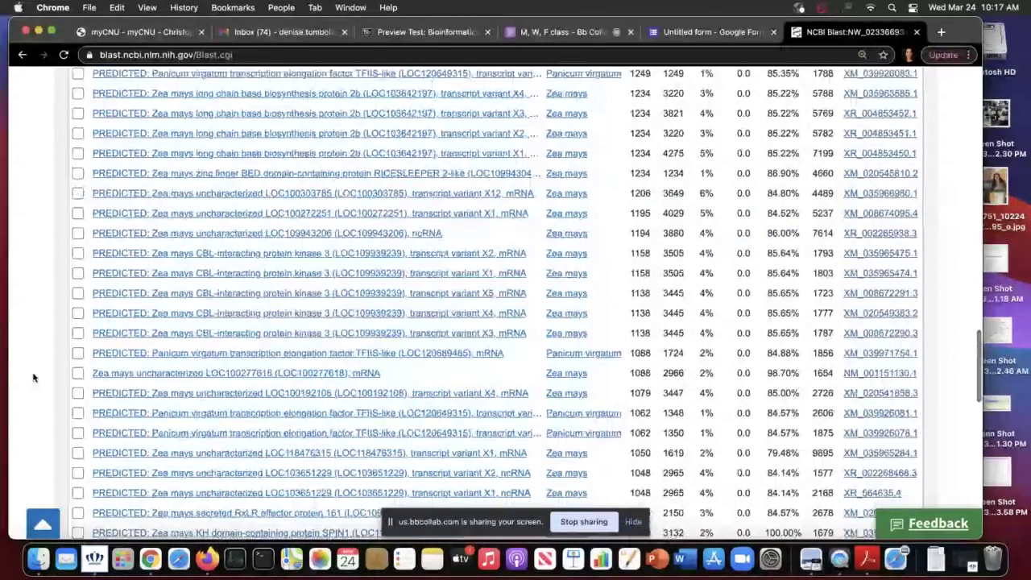
pyautogui.click(78, 364)
# - Tick the nucleic acid binding protein, LOC100170665 and LOC100533130 mRNA hits
pyautogui.scroll(-1, 44, 419)
pyautogui.scroll(-5, 44, 418)
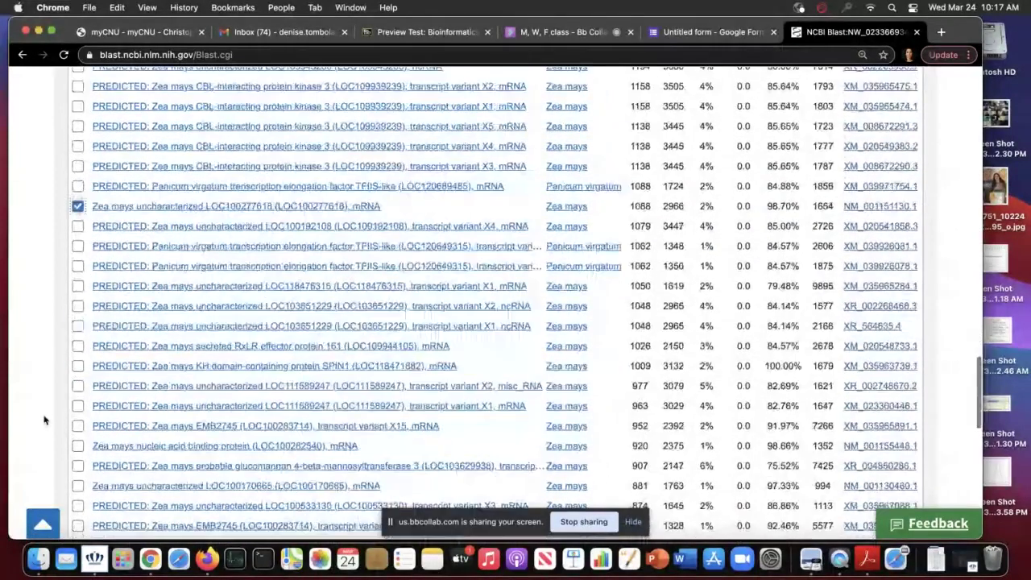
pyautogui.click(78, 325)
pyautogui.scroll(-1, 50, 379)
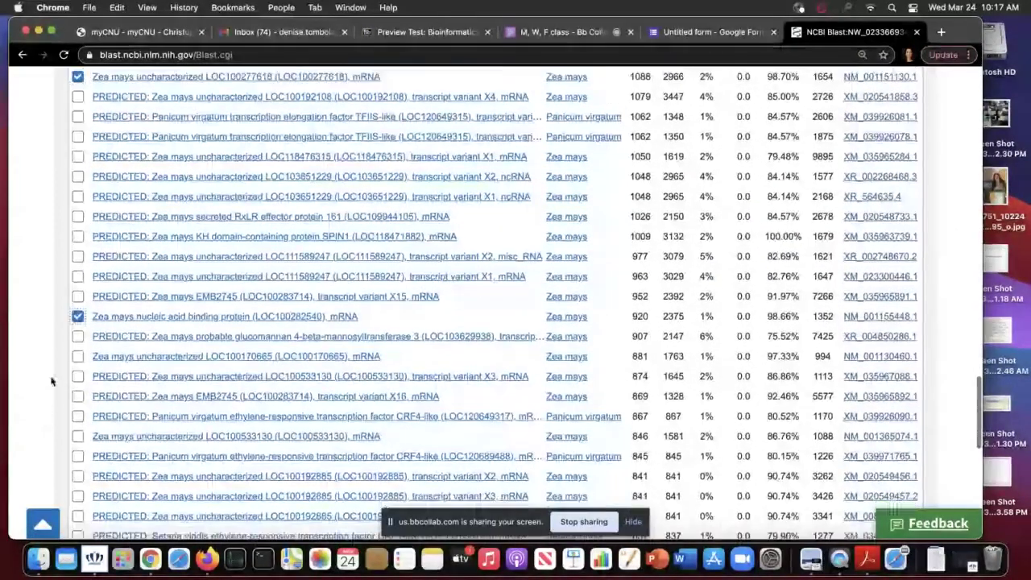
pyautogui.click(77, 322)
pyautogui.scroll(-2, 36, 387)
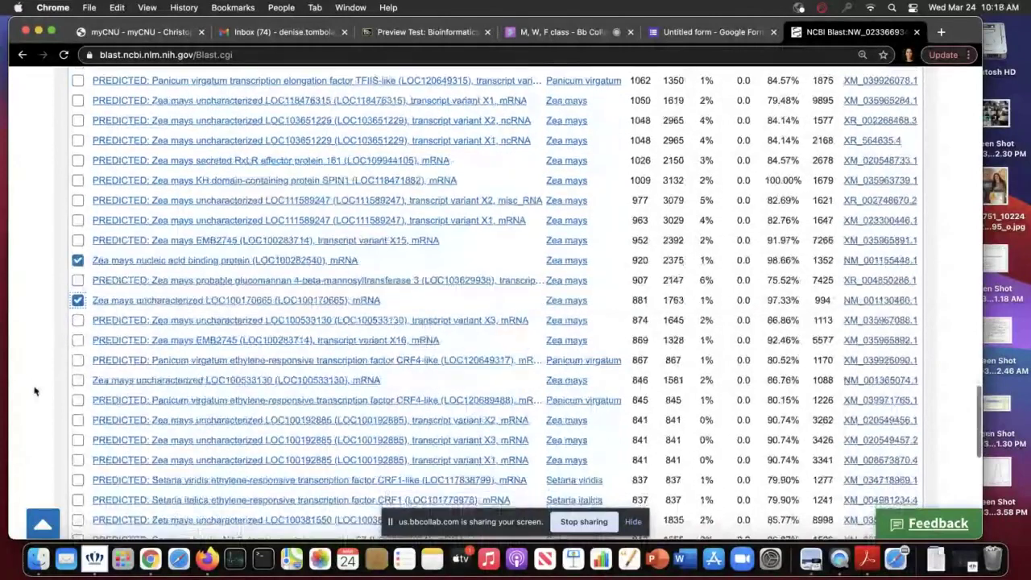
pyautogui.click(78, 316)
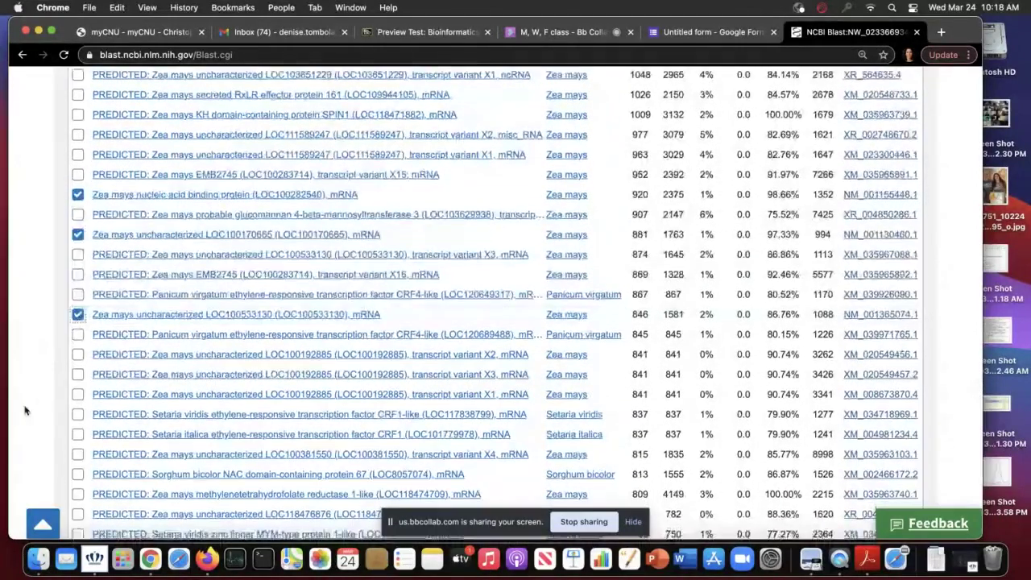
pyautogui.scroll(-4, 24, 411)
pyautogui.scroll(5, 24, 411)
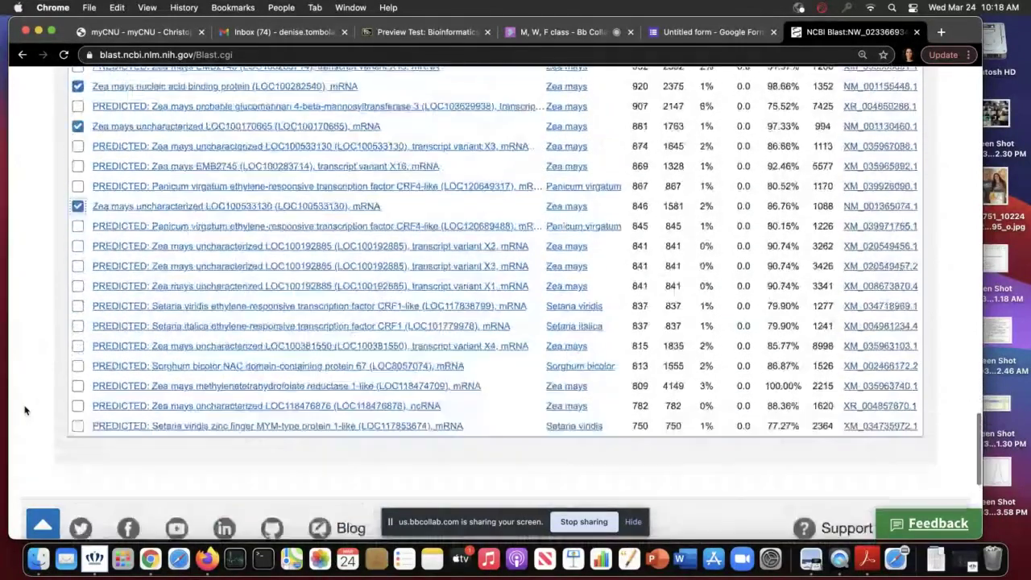
pyautogui.scroll(10, 24, 411)
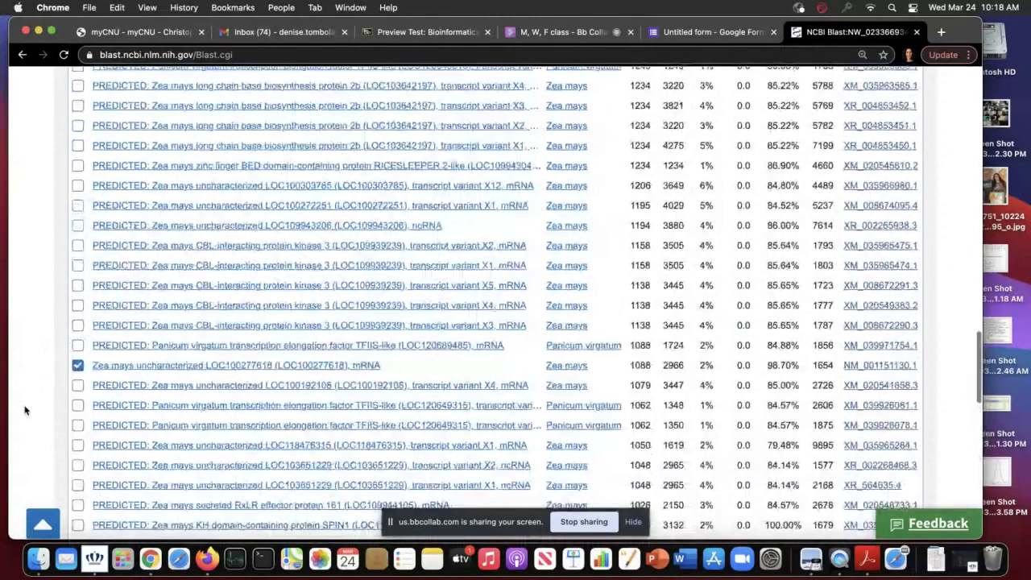
pyautogui.scroll(15, 24, 411)
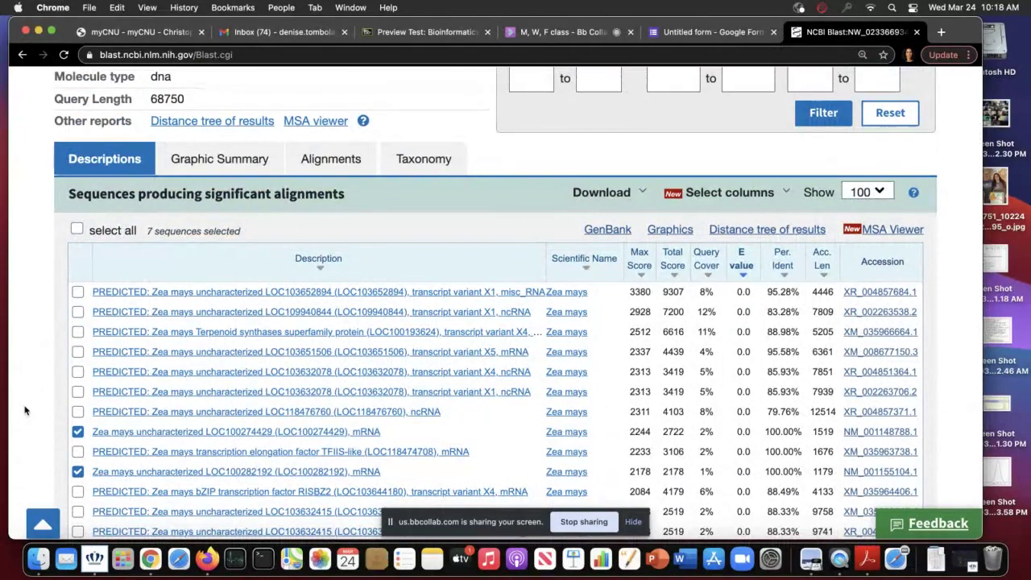
# - Display the Graphic Summary of top hits for the 7 selected Zea mays mRNAs
pyautogui.click(223, 160)
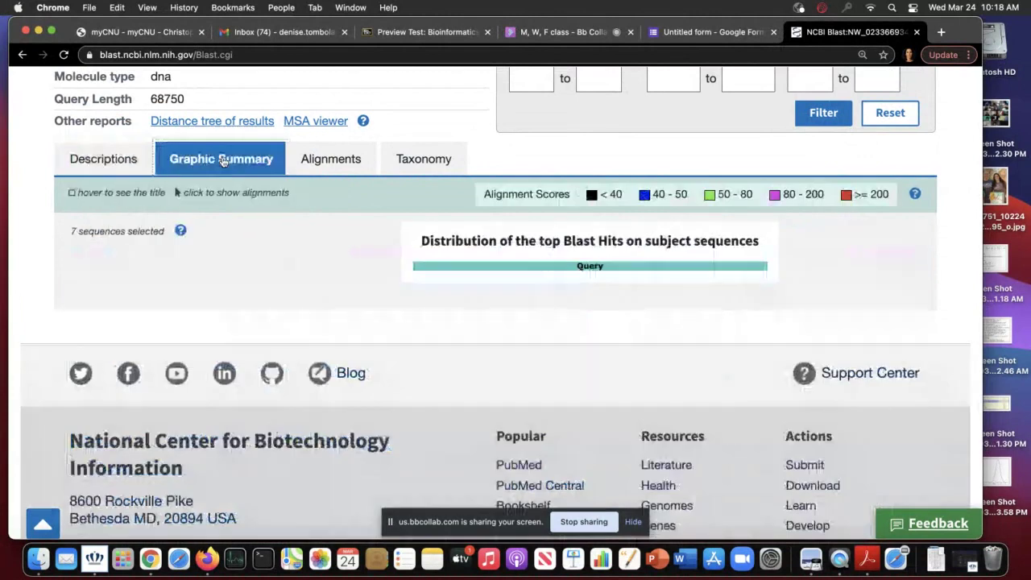